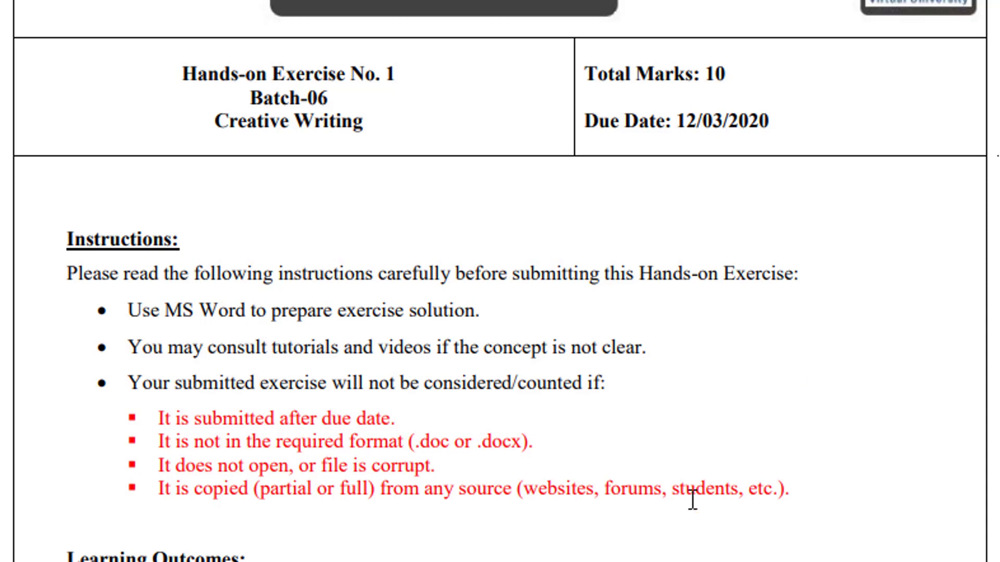
- Scroll past Learning Outcomes to the Problem Statement with the lioness and cactus-lipstick images
scroll(691, 501, down, 5)
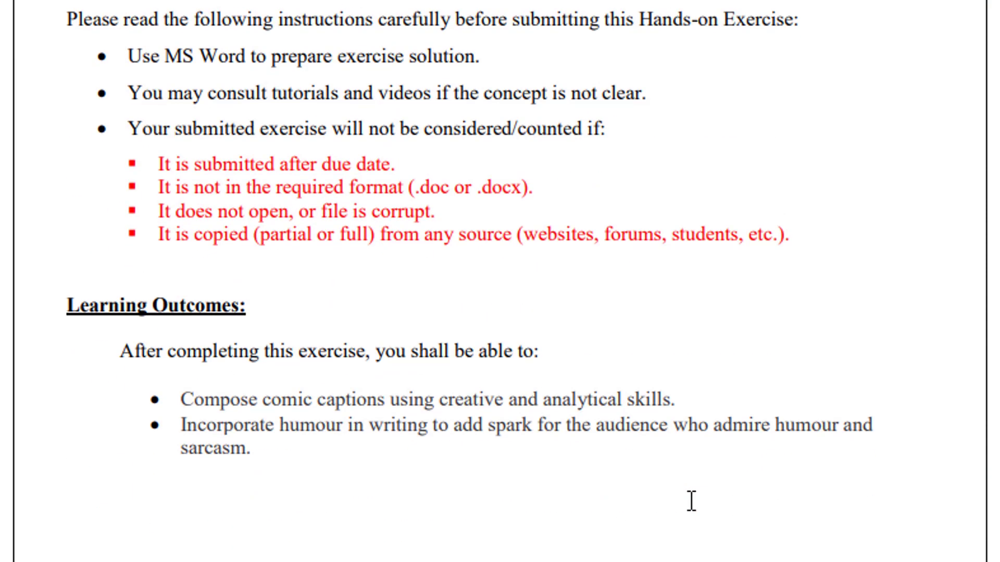
scroll(691, 501, down, 5)
scroll(690, 501, down, 5)
scroll(691, 501, down, 7)
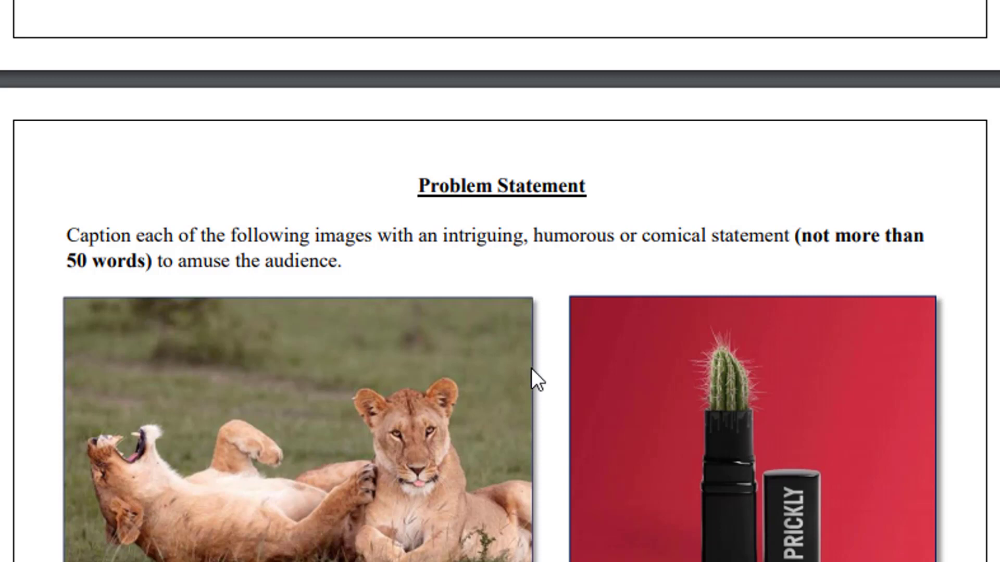
- Scroll below the two photos to read the Tasks and Guidelines (humorous captions, 40-50 words)
scroll(531, 367, down, 5)
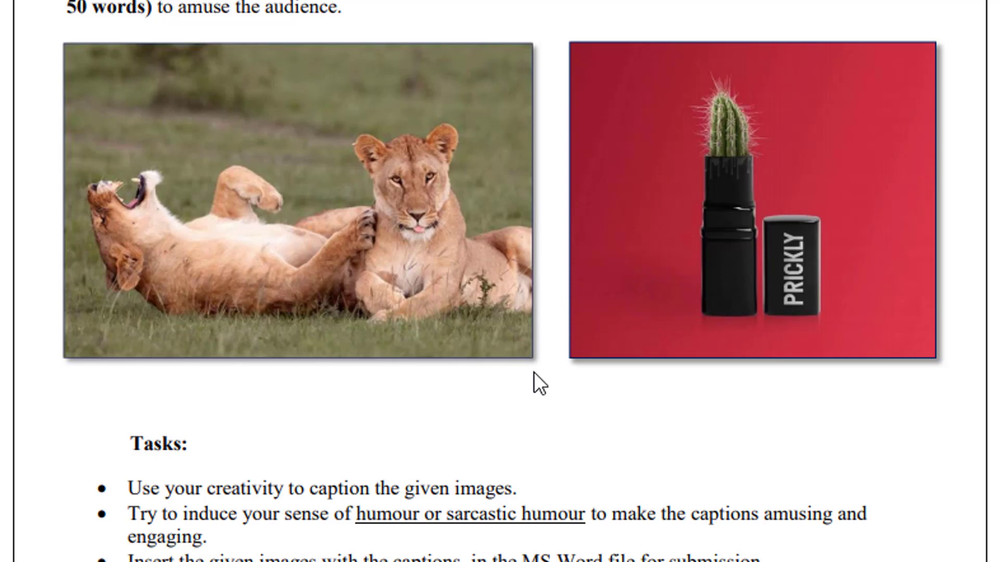
scroll(533, 372, down, 2)
scroll(534, 378, down, 3)
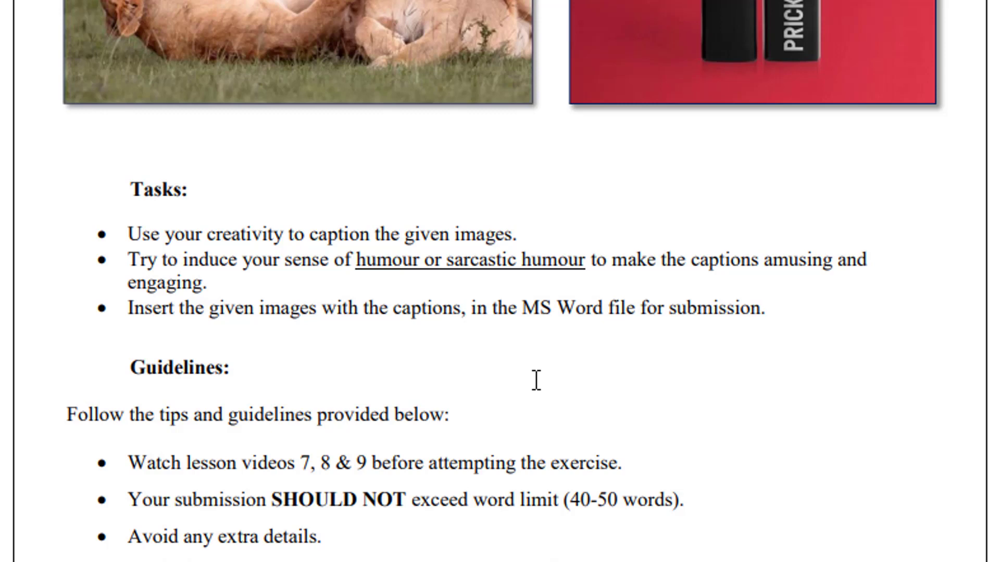
- Scroll the solution document to Task#01's lioness photo labelled ME and Friend with its dialogue
scroll(510, 419, down, 3)
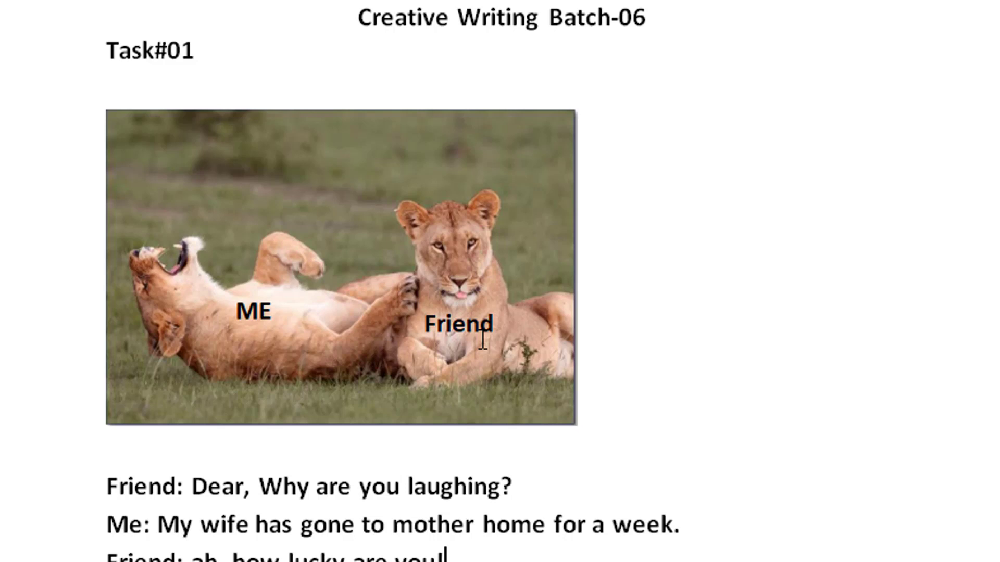
- Scroll through the Task#01 caption to the alternative Me–Wife dialogue after OR
scroll(481, 345, down, 1)
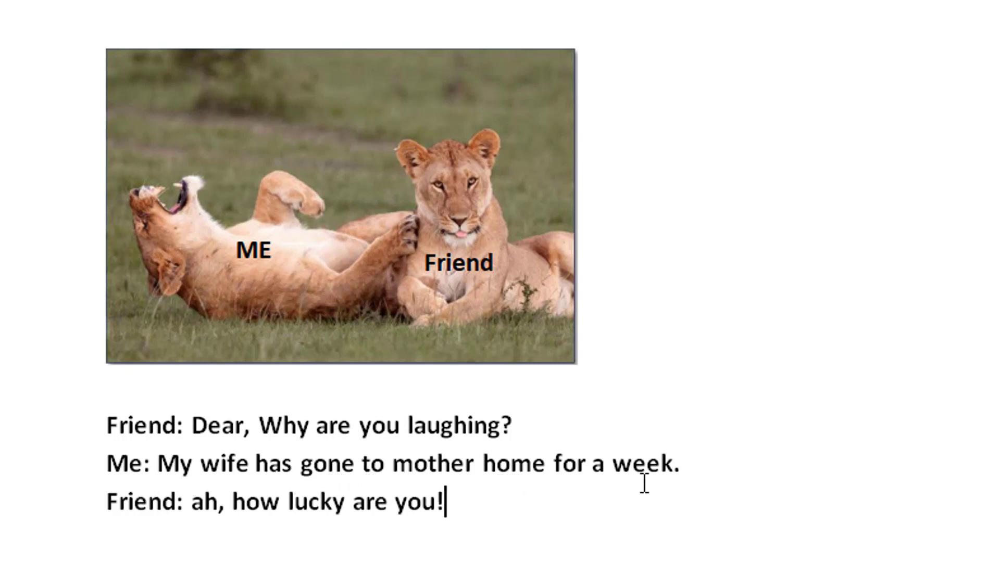
scroll(644, 483, down, 1)
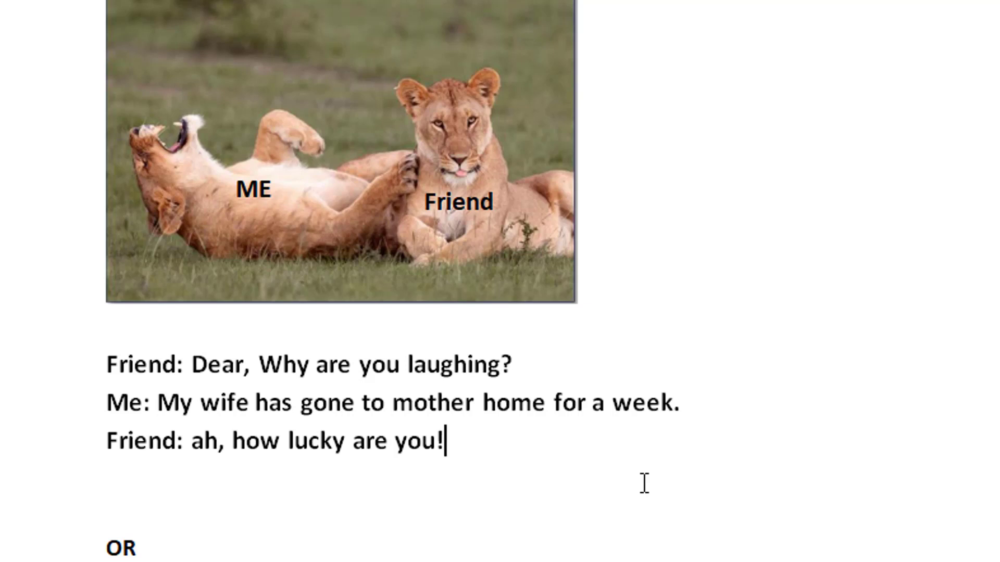
scroll(607, 413, down, 3)
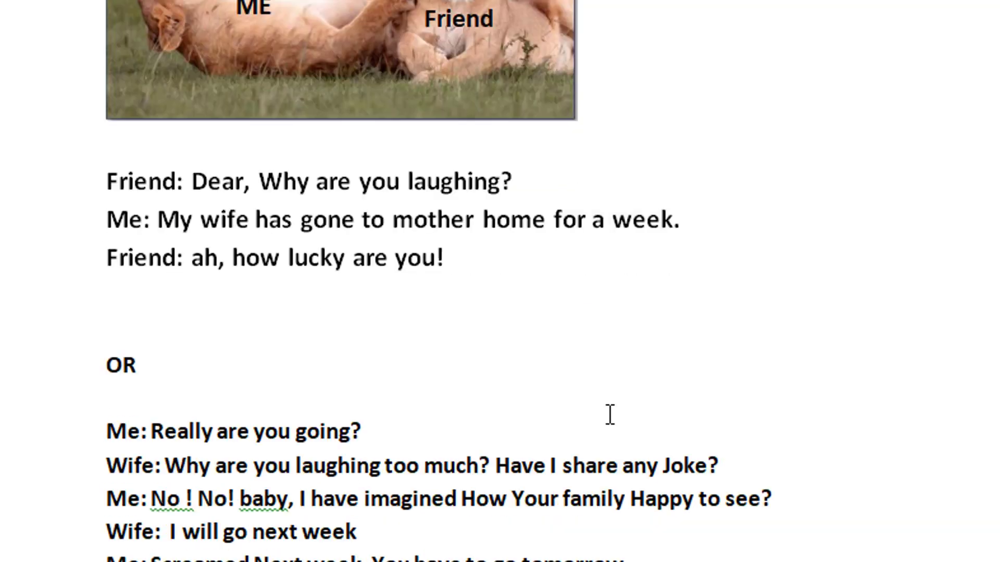
scroll(609, 415, down, 1)
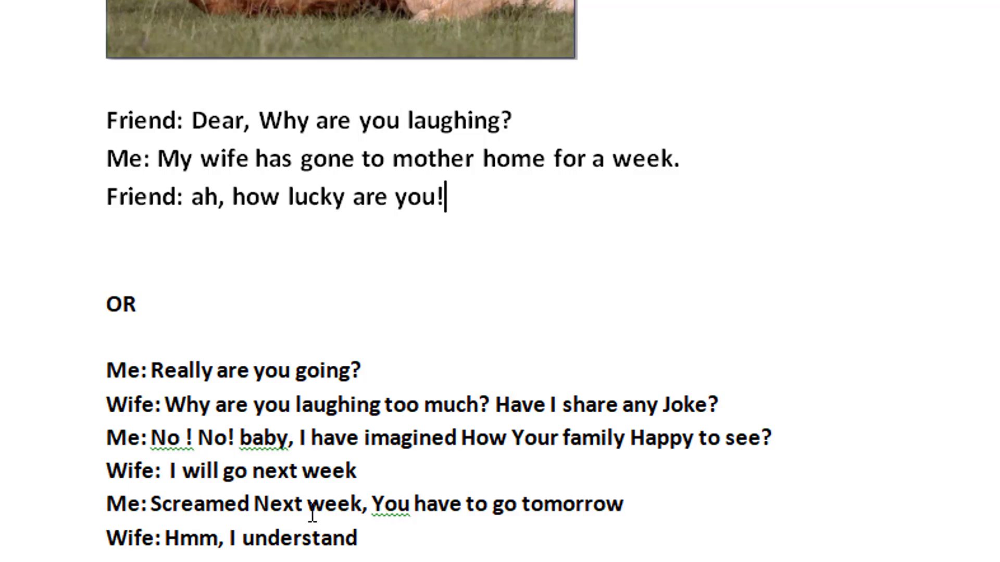
scroll(313, 514, down, 2)
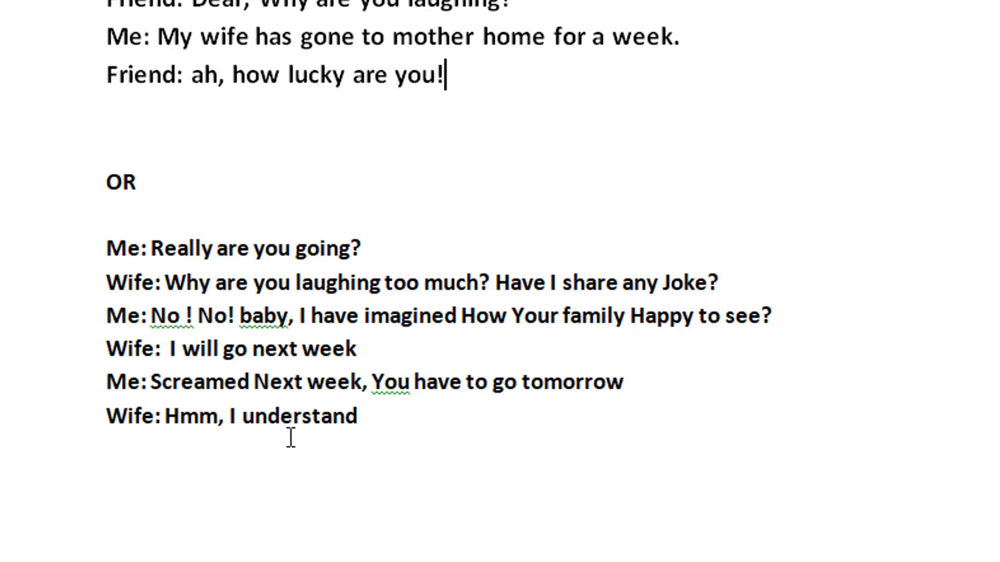
- Scroll to page 2's Task#02 cactus-lipstick photo captioned about the boss's salary-raise reaction
scroll(297, 441, down, 3)
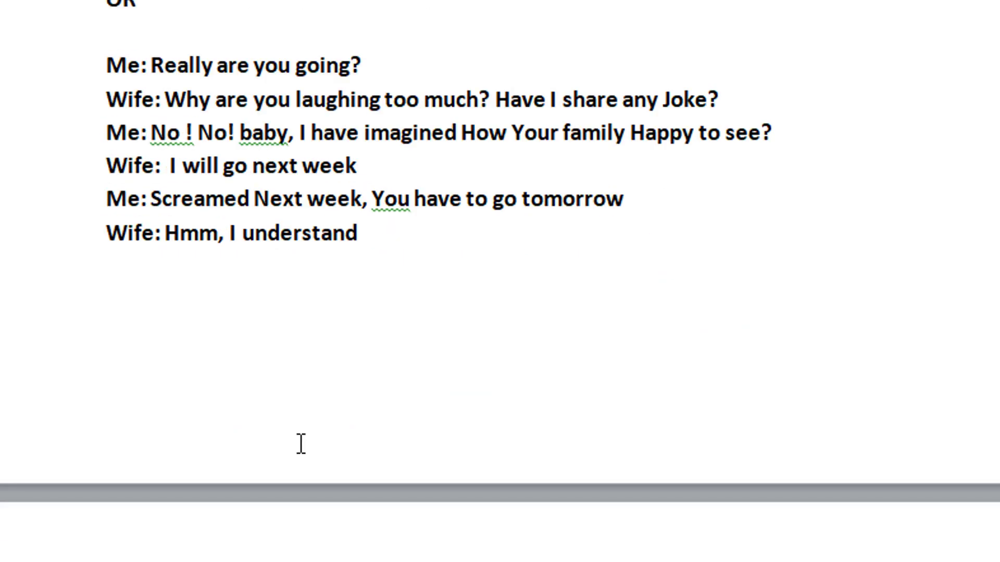
scroll(301, 444, down, 3)
scroll(300, 443, down, 3)
scroll(300, 443, down, 2)
scroll(299, 444, down, 2)
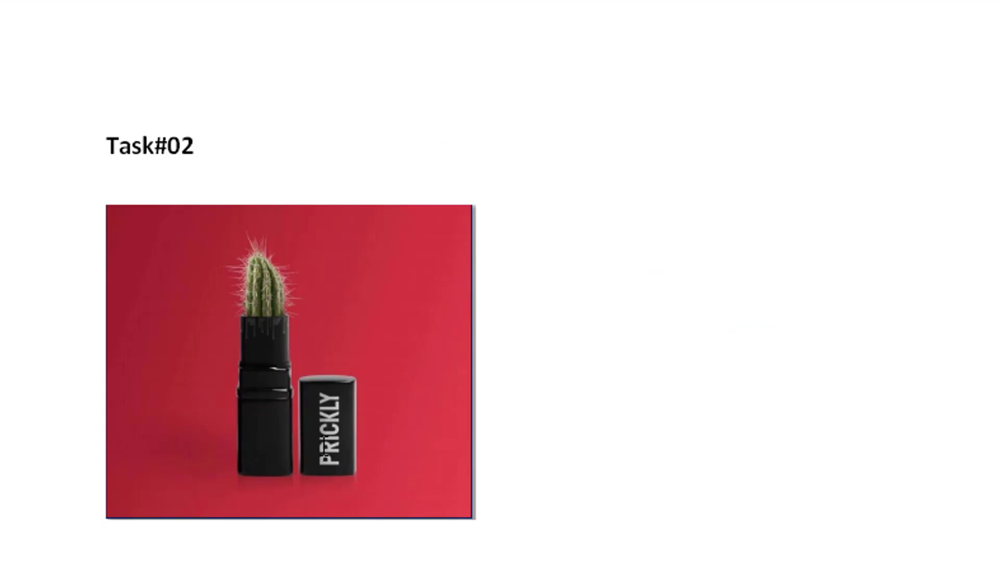
scroll(324, 448, down, 2)
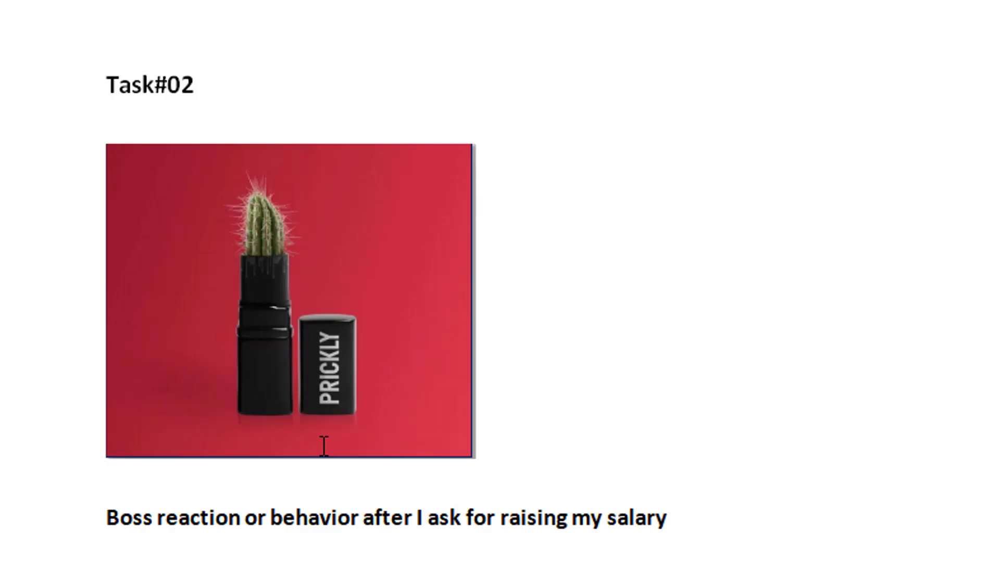
scroll(324, 447, down, 4)
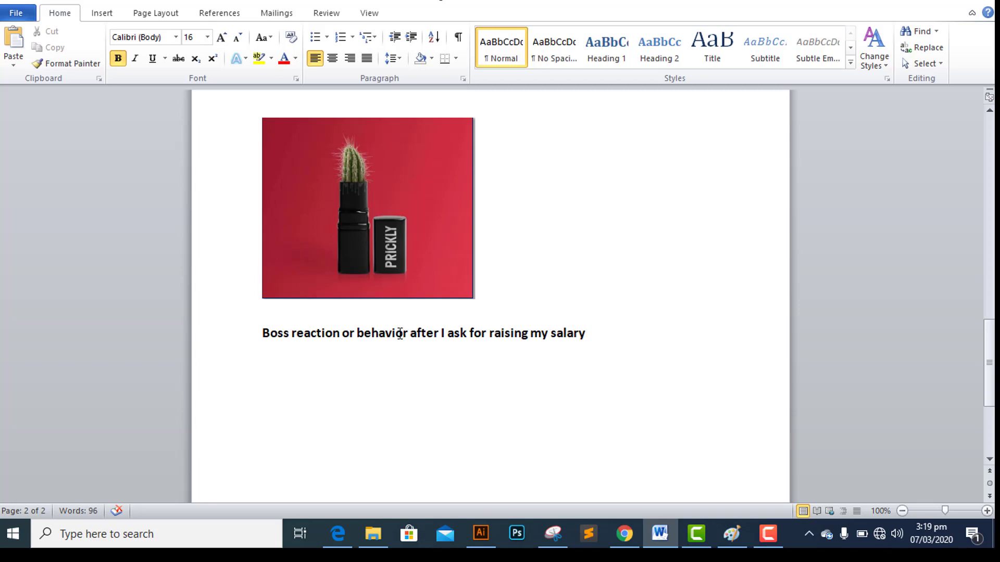
scroll(400, 333, up, 1)
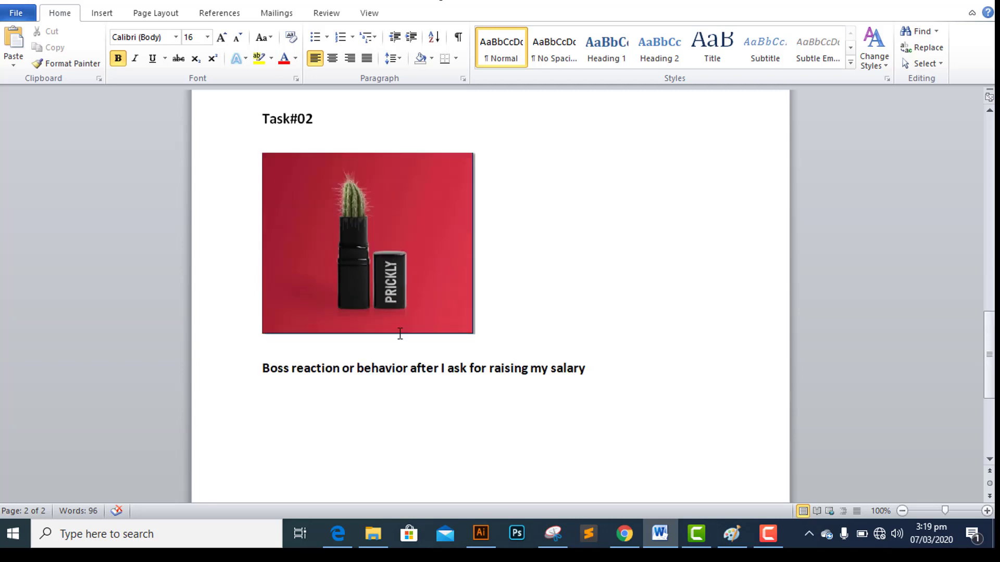
scroll(400, 334, up, 1)
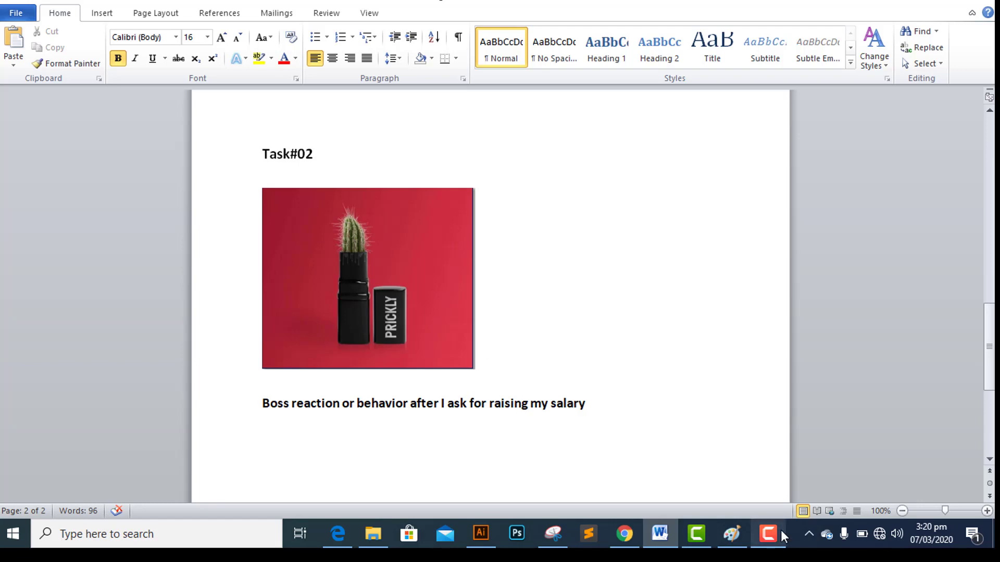
click(765, 534)
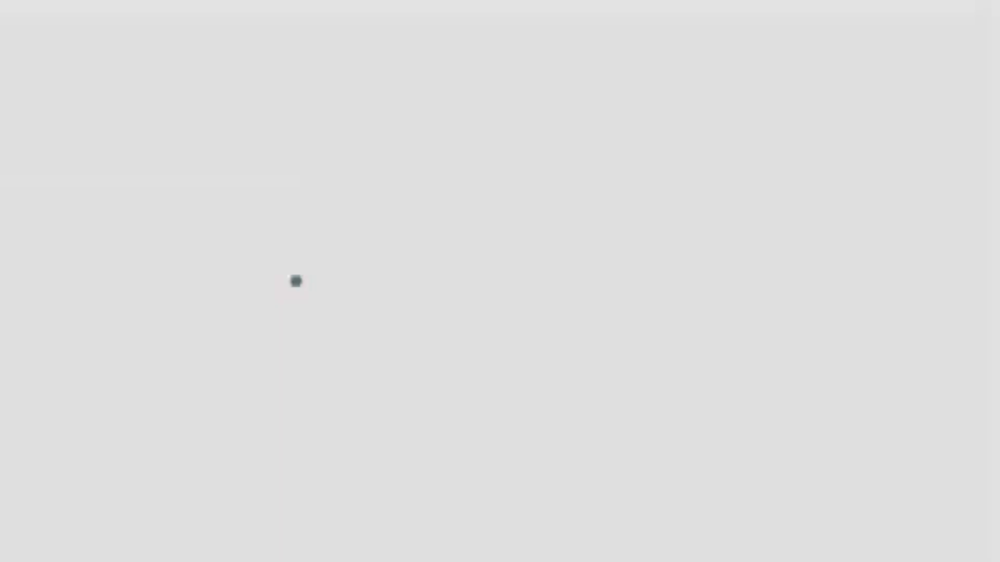